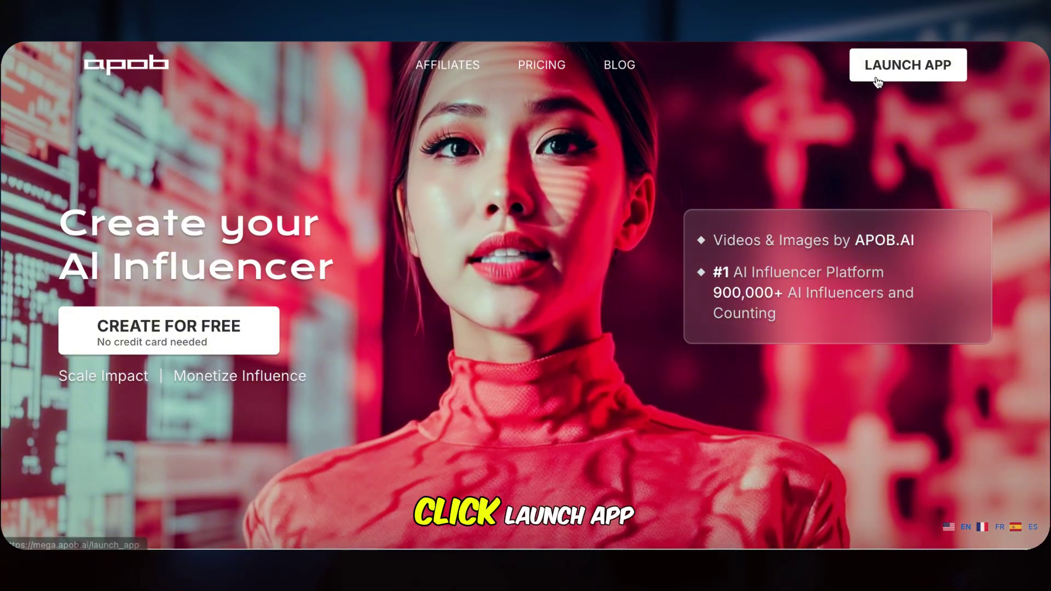
Launch the APOB web app and sign in with a Google account.
{"action": "left_click", "coordinate": [884, 79]}
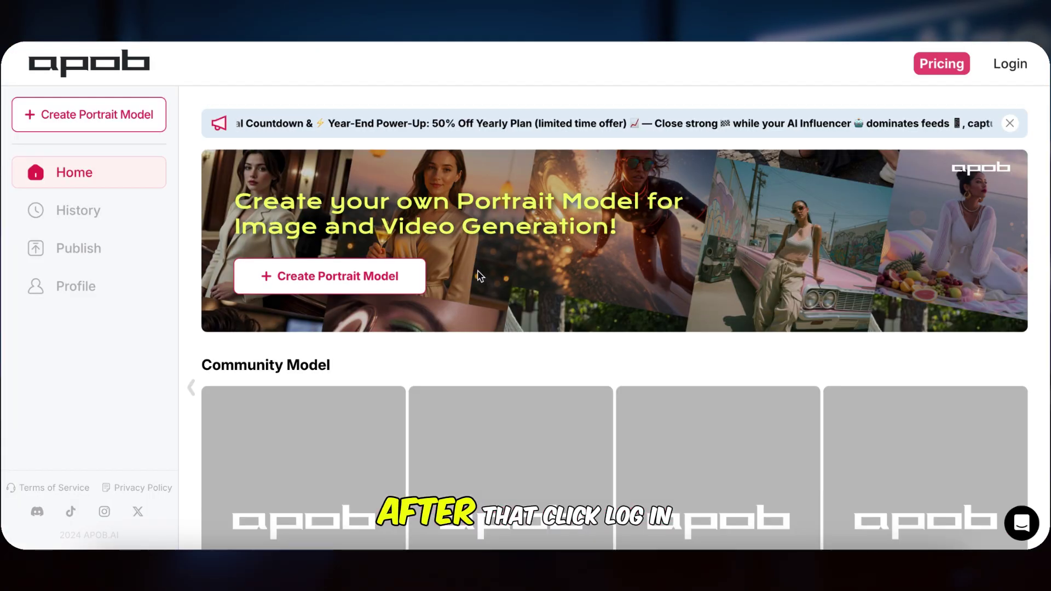
{"action": "left_click", "coordinate": [1011, 65]}
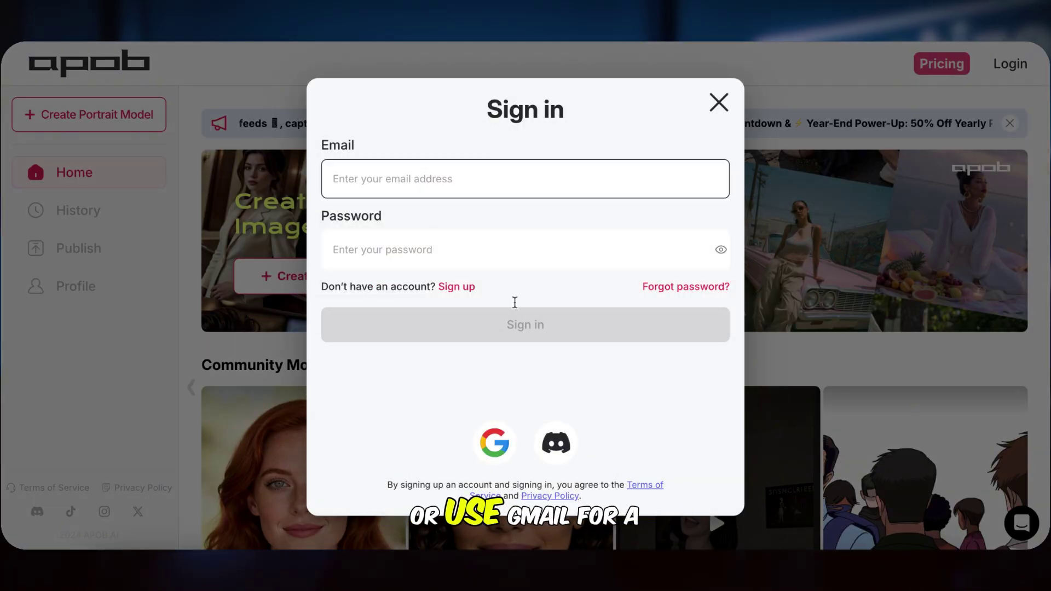
{"action": "left_click", "coordinate": [494, 443]}
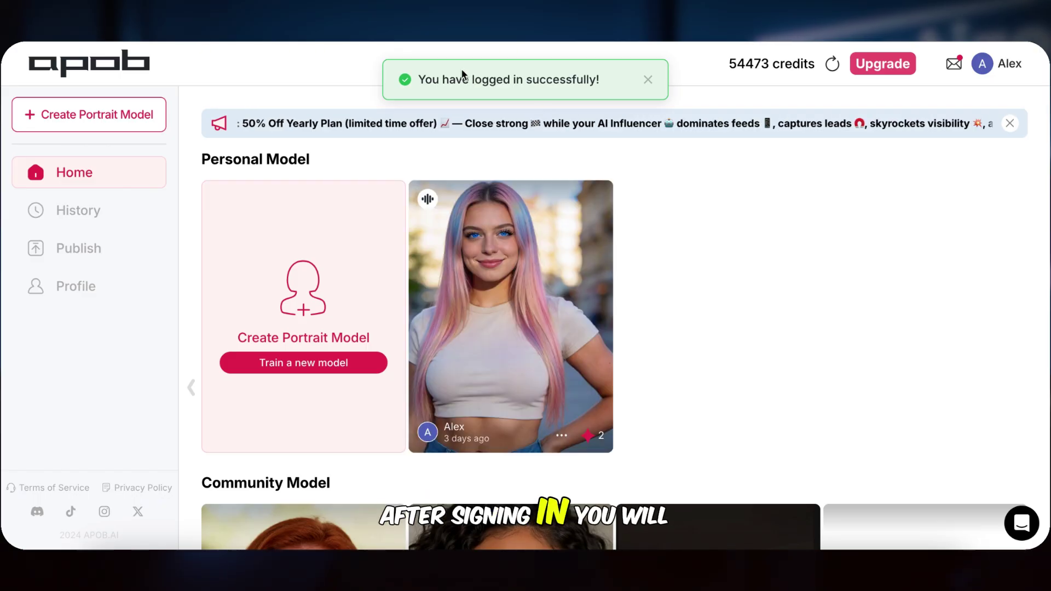
{"action": "scroll", "coordinate": [723, 364], "scroll_direction": "down", "scroll_amount": 4}
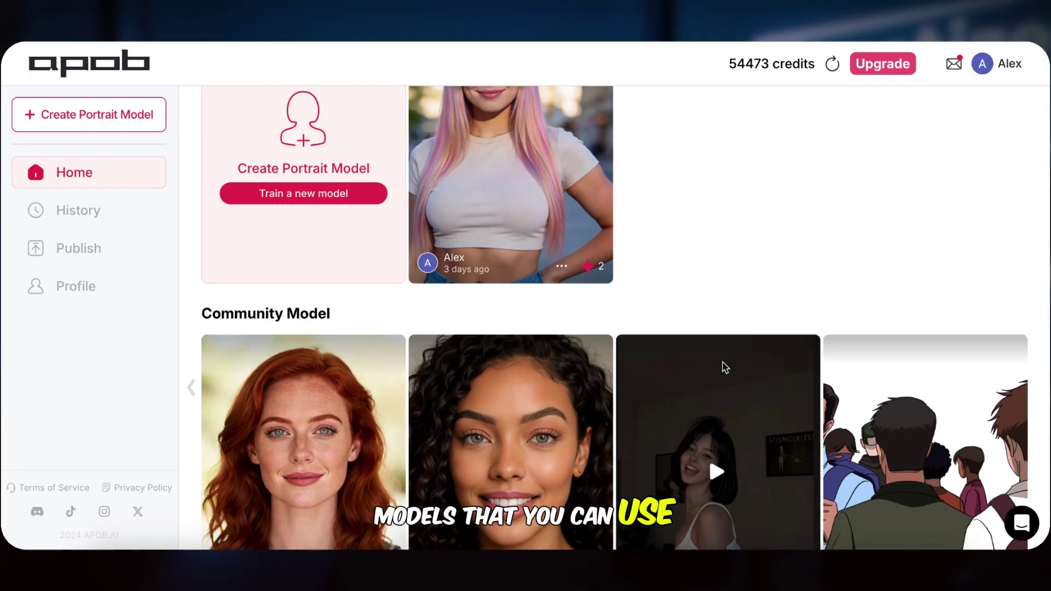
{"action": "scroll", "coordinate": [724, 369], "scroll_direction": "down", "scroll_amount": 3}
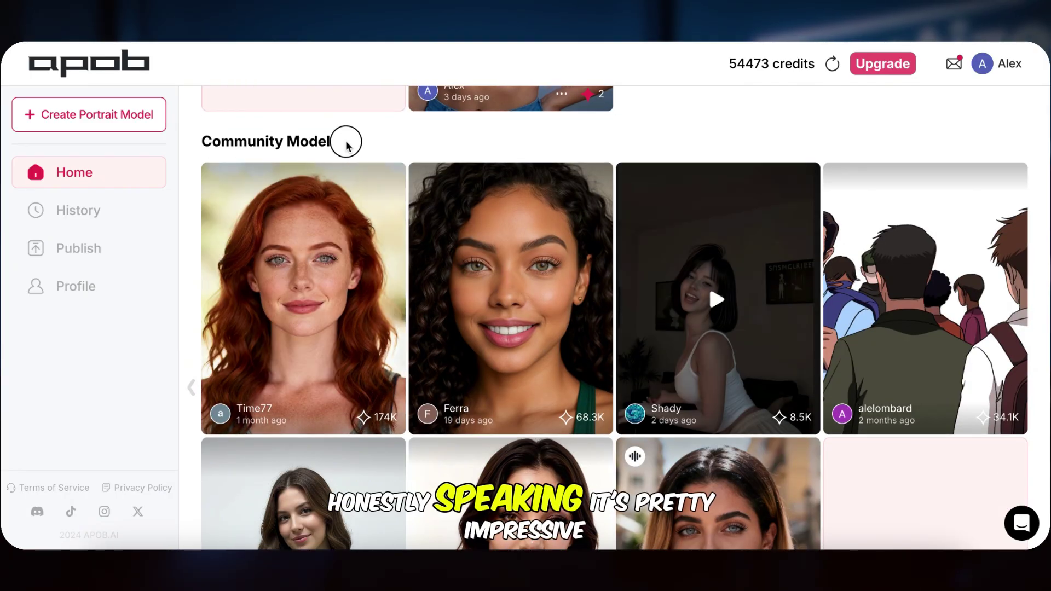
{"action": "scroll", "coordinate": [628, 411], "scroll_direction": "down", "scroll_amount": 4}
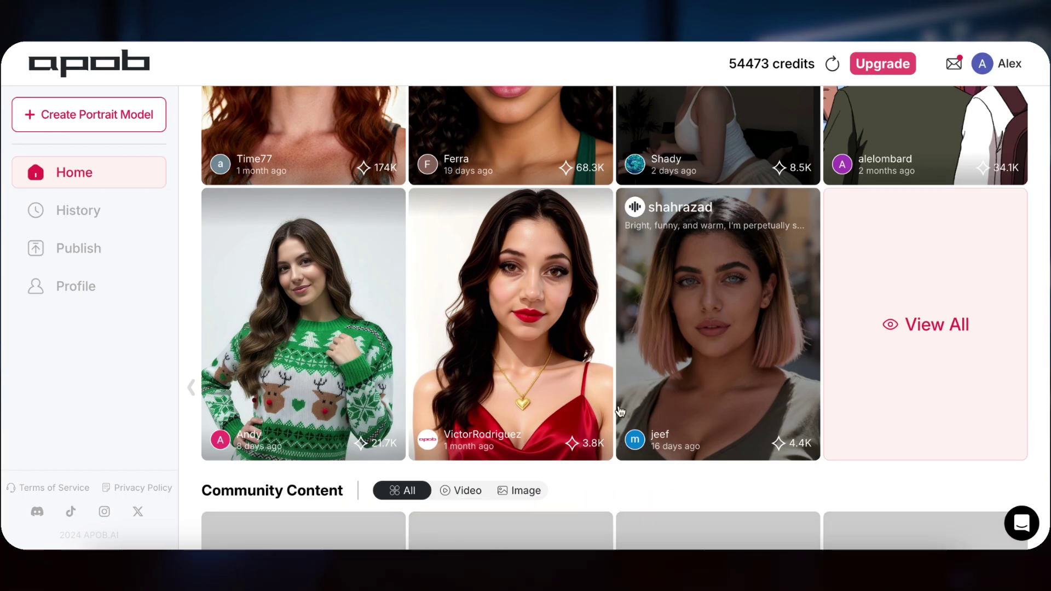
{"action": "scroll", "coordinate": [628, 412], "scroll_direction": "down", "scroll_amount": 8}
{"action": "scroll", "coordinate": [620, 412], "scroll_direction": "down", "scroll_amount": 1}
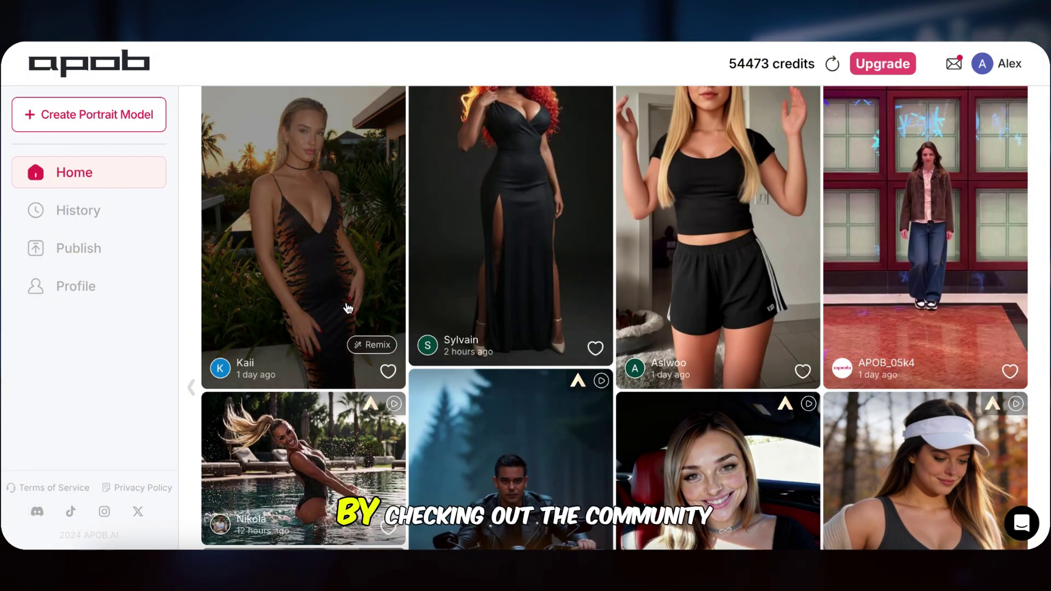
{"action": "scroll", "coordinate": [346, 309], "scroll_direction": "down", "scroll_amount": 5}
{"action": "scroll", "coordinate": [347, 308], "scroll_direction": "down", "scroll_amount": 5}
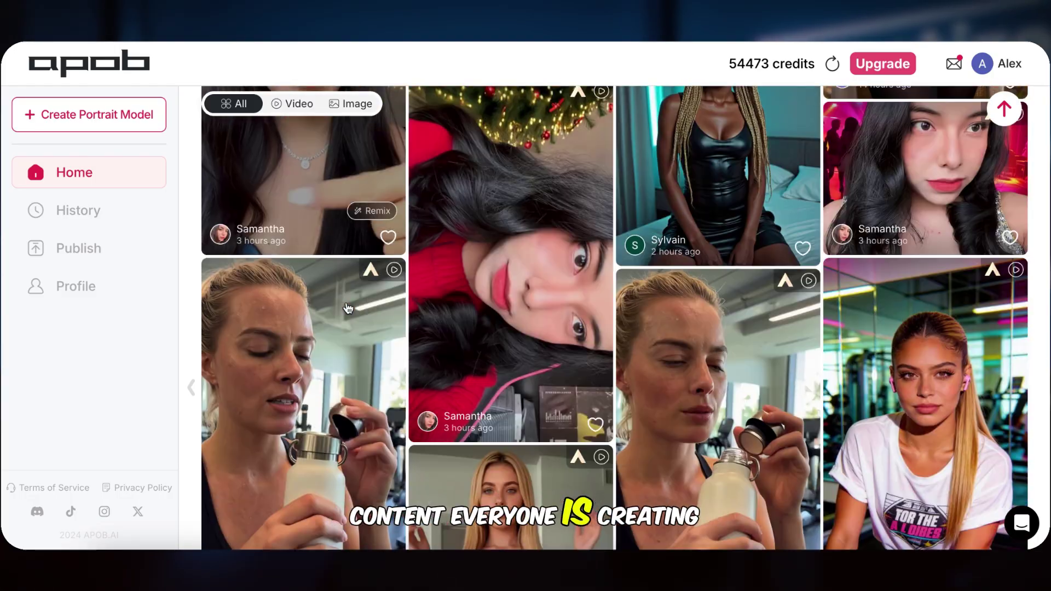
{"action": "scroll", "coordinate": [347, 308], "scroll_direction": "down", "scroll_amount": 3}
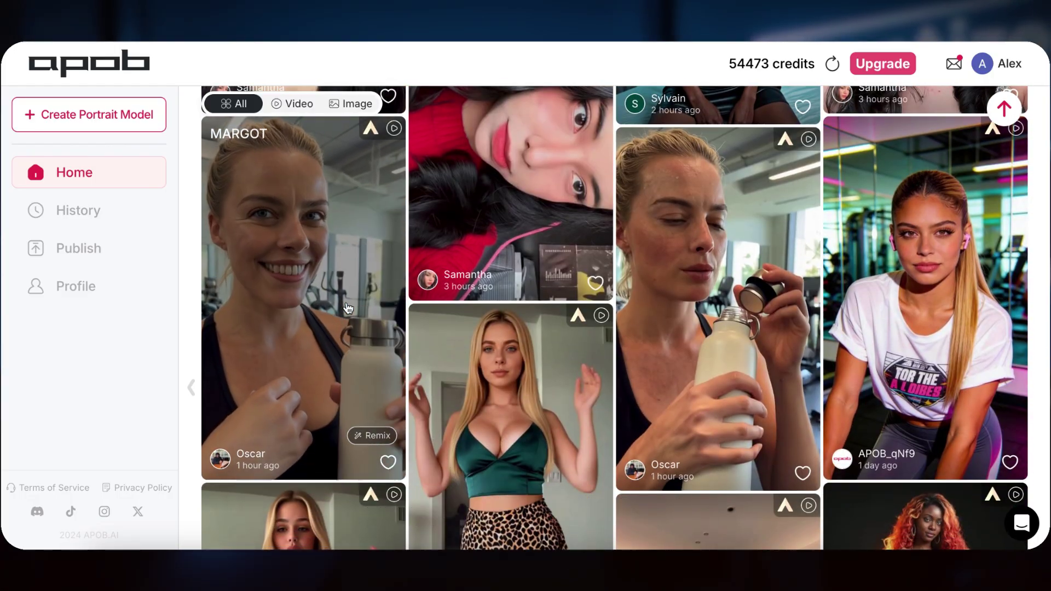
{"action": "scroll", "coordinate": [346, 308], "scroll_direction": "down", "scroll_amount": 1}
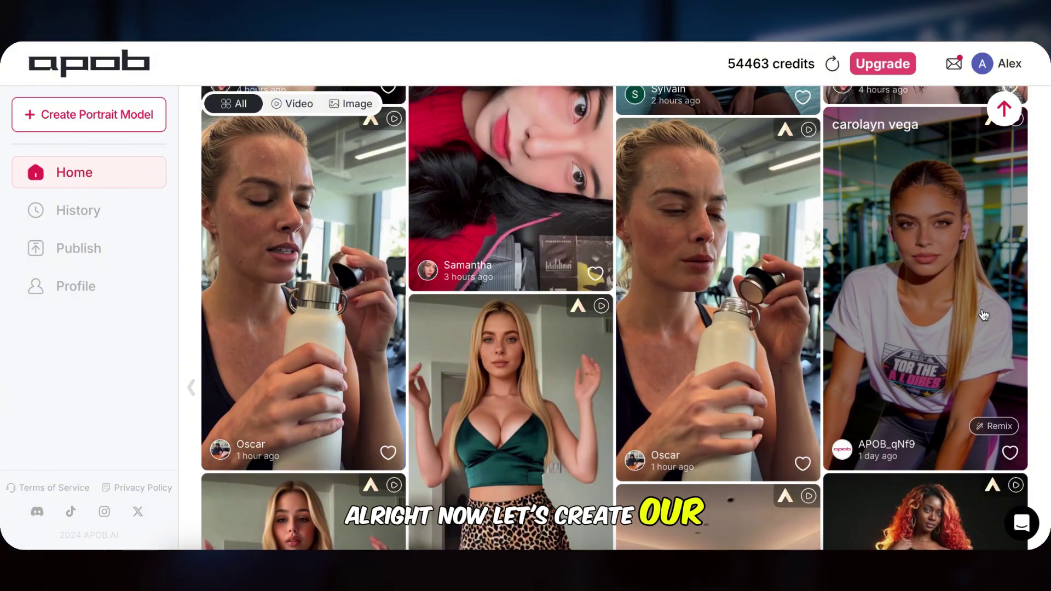
{"action": "left_click", "coordinate": [1005, 110]}
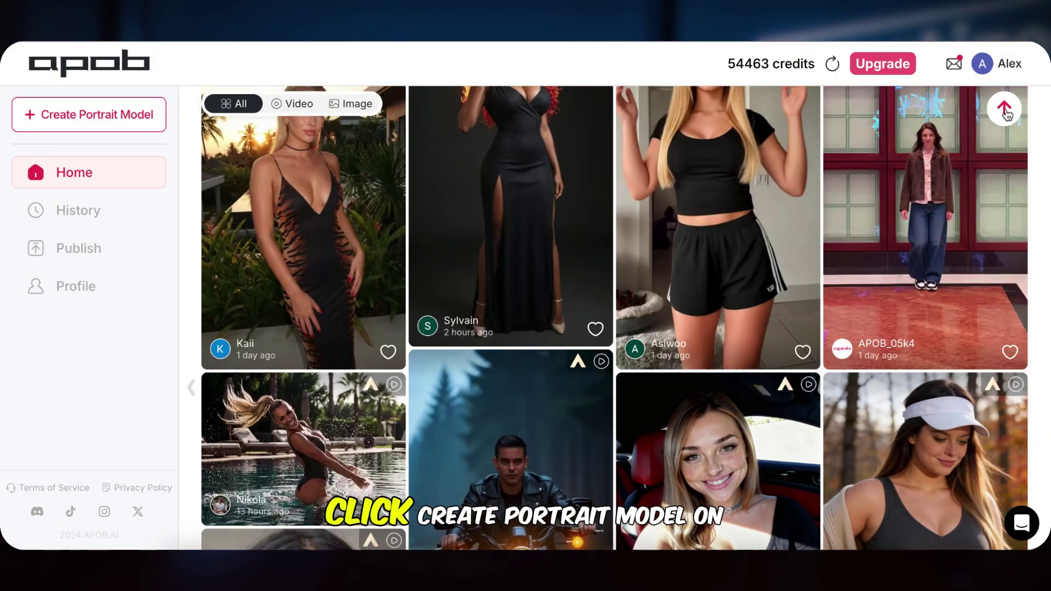
Start a new portrait model and choose AI generation for its reference image.
{"action": "scroll", "coordinate": [214, 203], "scroll_direction": "up", "scroll_amount": 3}
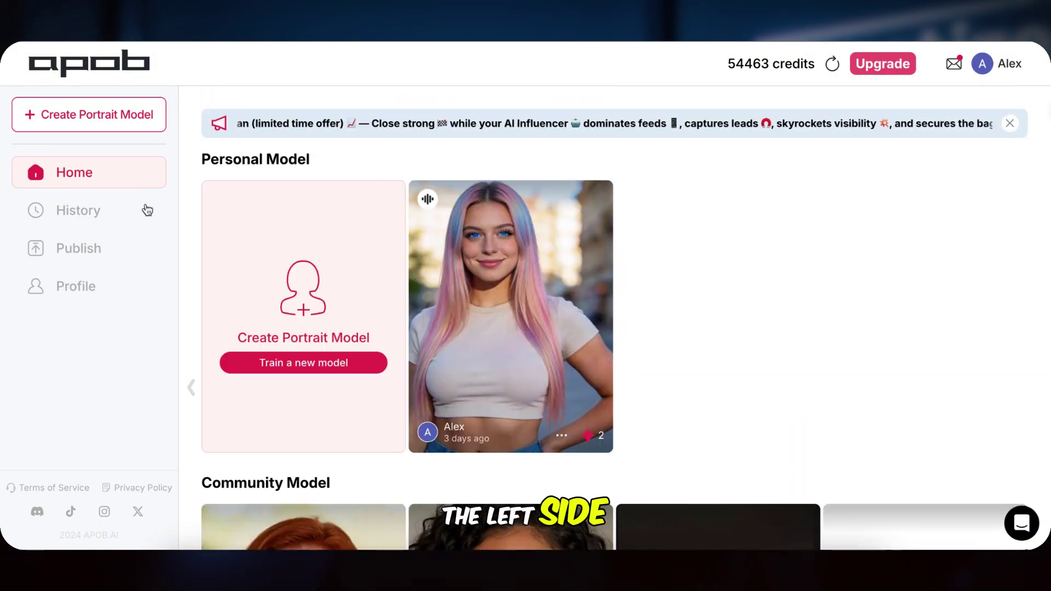
{"action": "left_click", "coordinate": [139, 114]}
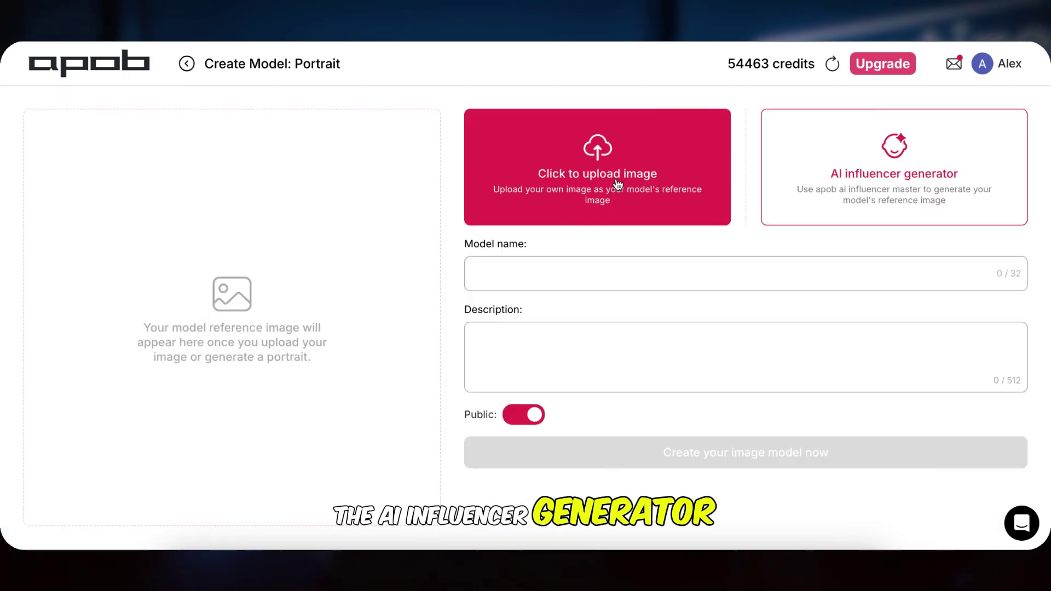
{"action": "left_click", "coordinate": [914, 201]}
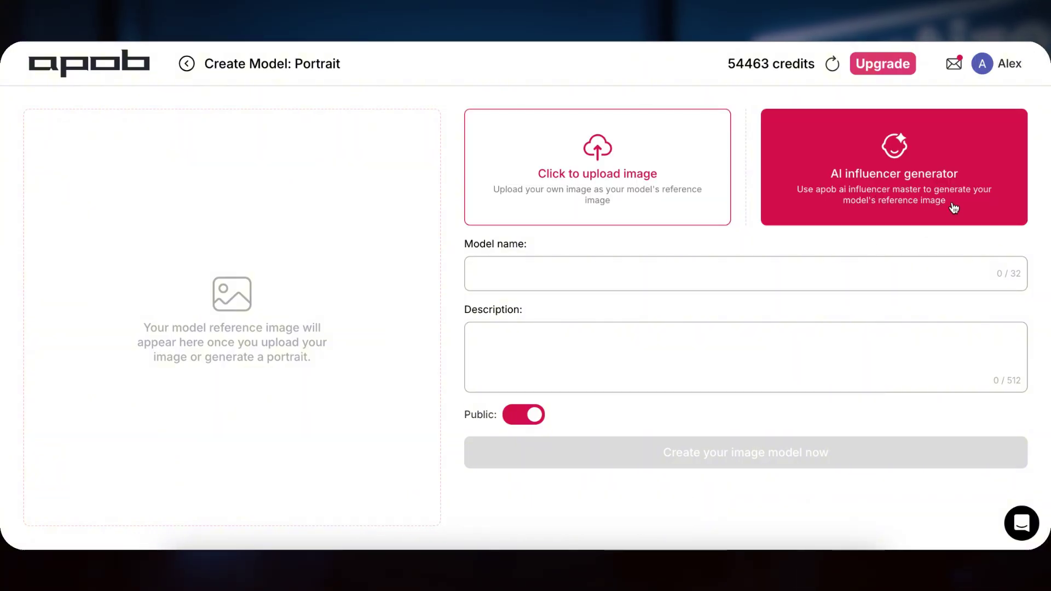
In the influencer generator, set gender Woman, age 90, height 174 cm, weight 37 kg.
{"action": "left_click", "coordinate": [929, 196]}
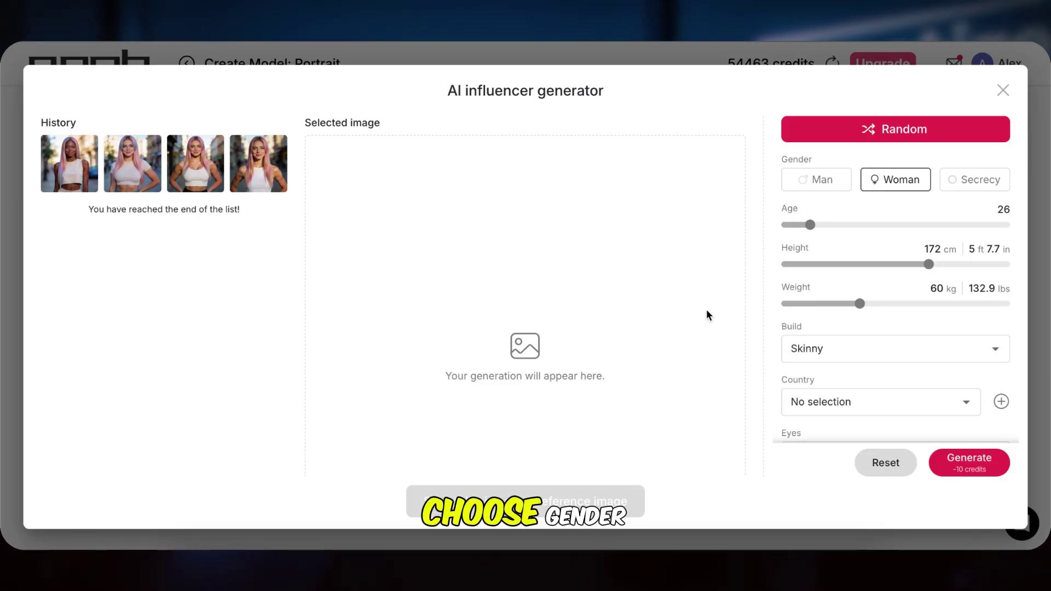
{"action": "left_click", "coordinate": [832, 186]}
{"action": "left_click", "coordinate": [898, 182]}
{"action": "left_click", "coordinate": [970, 185]}
{"action": "left_click", "coordinate": [916, 185]}
{"action": "mouse_move", "coordinate": [813, 226]}
{"action": "left_mouse_down"}
{"action": "mouse_move", "coordinate": [1046, 216]}
{"action": "mouse_move", "coordinate": [790, 227]}
{"action": "mouse_move", "coordinate": [838, 232]}
{"action": "mouse_move", "coordinate": [812, 229]}
{"action": "left_mouse_up"}
{"action": "left_click_drag", "start_coordinate": [938, 257], "coordinate": [936, 259]}
{"action": "mouse_move", "coordinate": [858, 306]}
{"action": "left_mouse_down"}
{"action": "mouse_move", "coordinate": [803, 313]}
{"action": "mouse_move", "coordinate": [871, 303]}
{"action": "left_mouse_up"}
Set the build to Skinny and the heritage to Armenian plus Australian.
{"action": "scroll", "coordinate": [871, 304], "scroll_direction": "down", "scroll_amount": 1}
{"action": "left_click", "coordinate": [852, 280]}
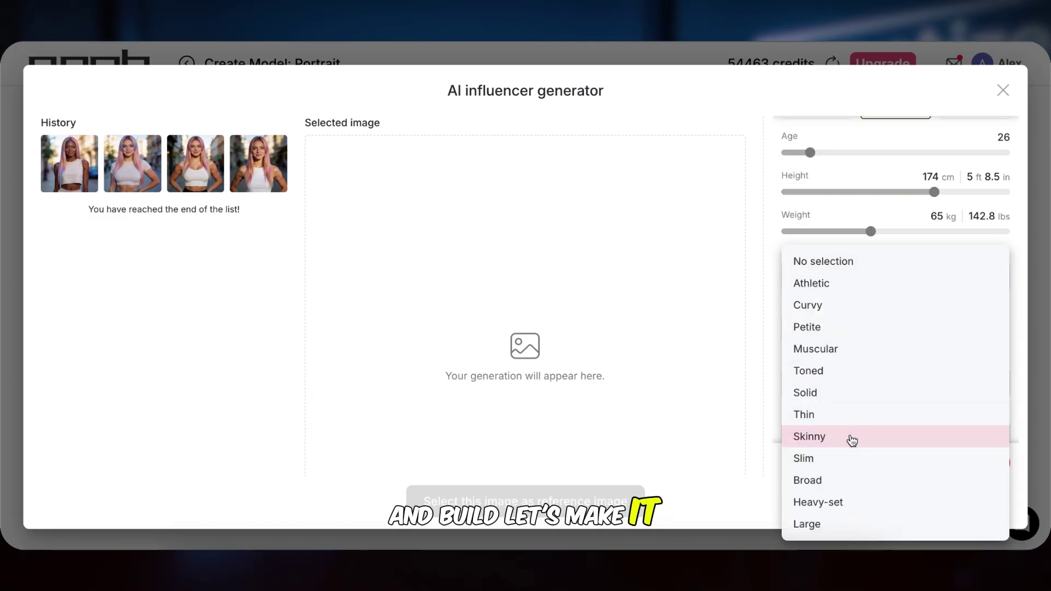
{"action": "left_click", "coordinate": [852, 440]}
{"action": "left_click", "coordinate": [897, 334]}
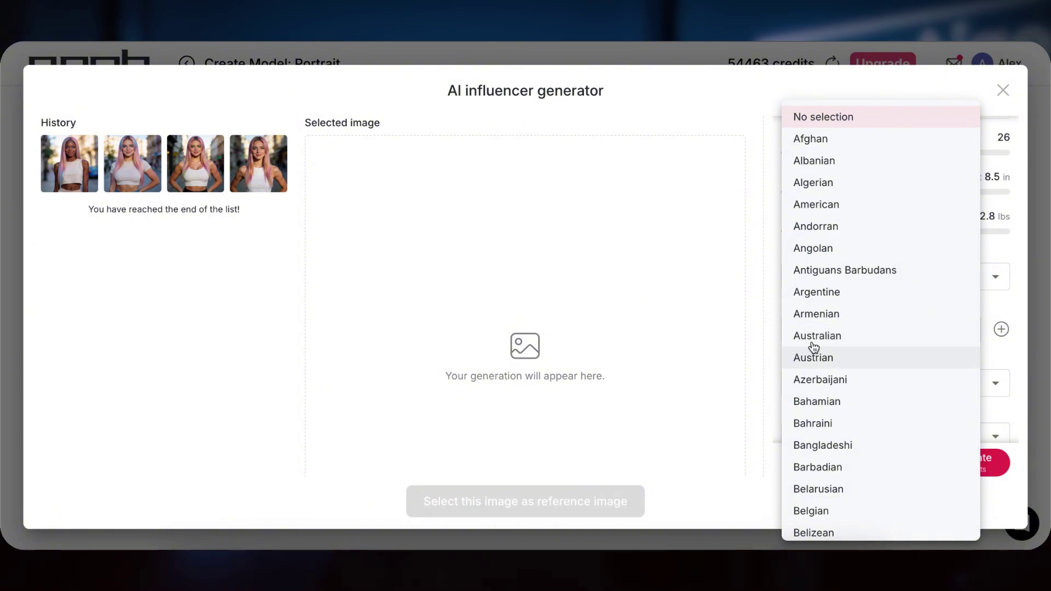
{"action": "scroll", "coordinate": [838, 329], "scroll_direction": "down", "scroll_amount": 1}
{"action": "left_click", "coordinate": [849, 301]}
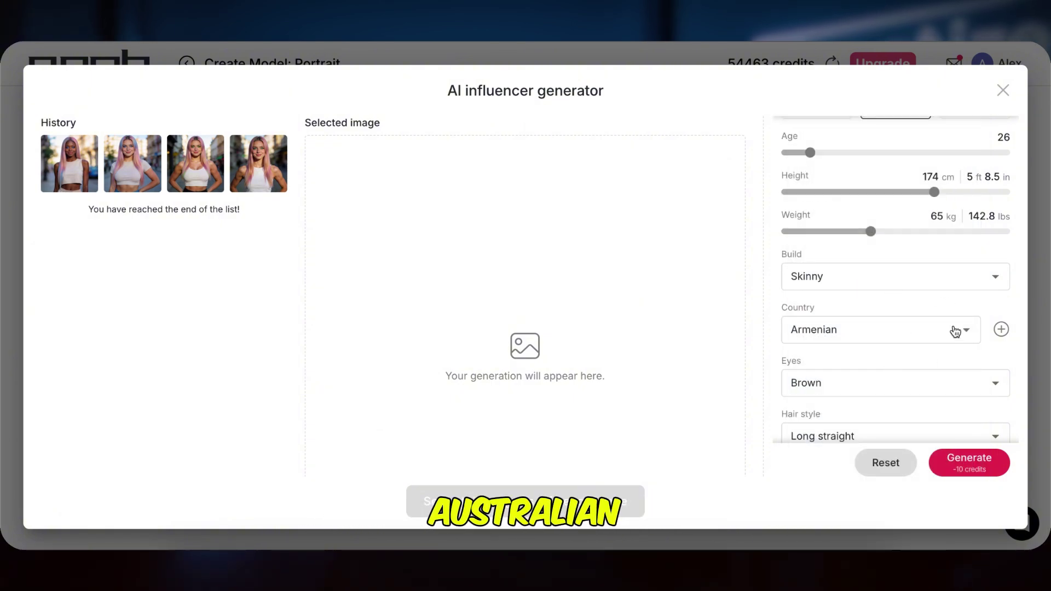
{"action": "left_click", "coordinate": [1002, 329]}
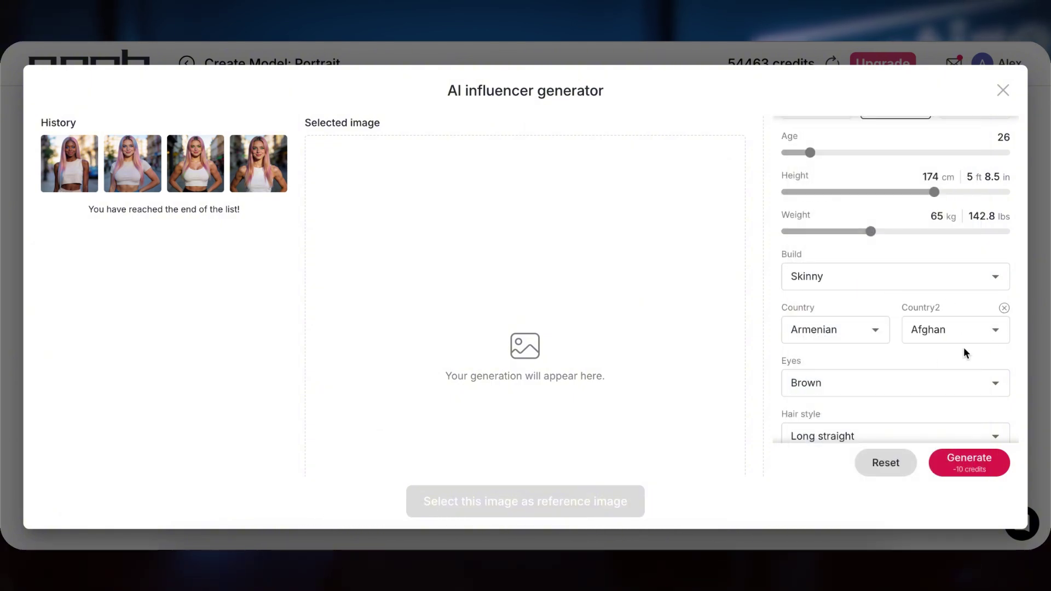
{"action": "left_click", "coordinate": [991, 335]}
{"action": "left_click", "coordinate": [987, 333]}
Set blue eyes and a long straight hair style.
{"action": "left_click", "coordinate": [860, 390]}
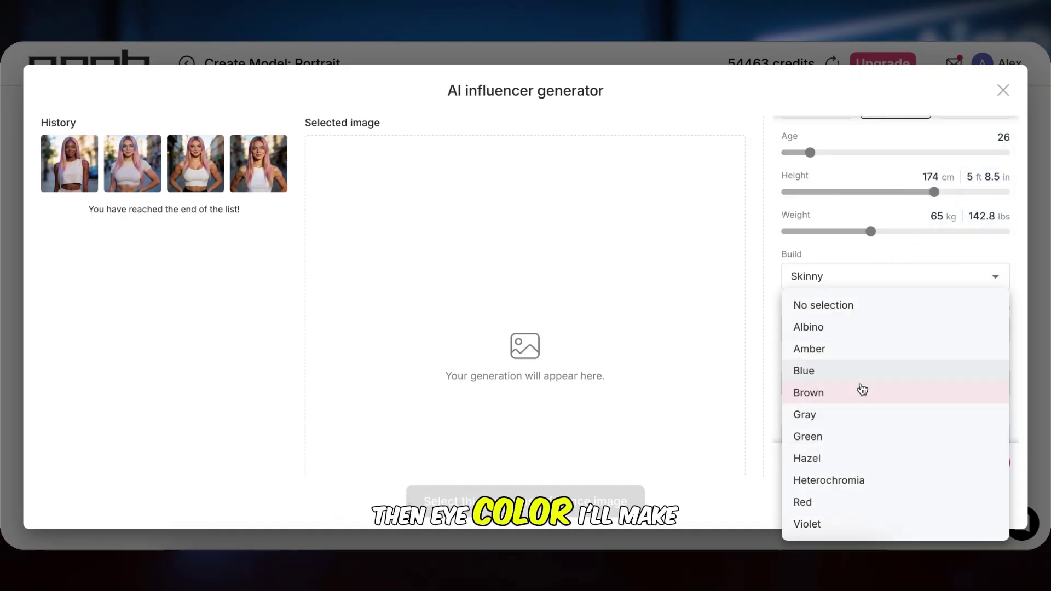
{"action": "left_click", "coordinate": [832, 378]}
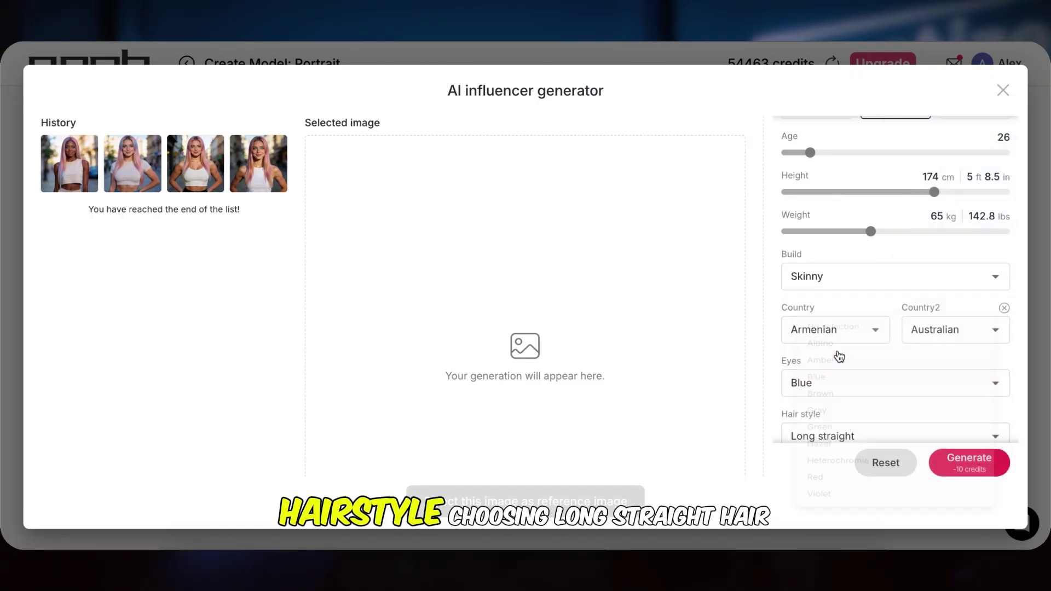
{"action": "scroll", "coordinate": [858, 393], "scroll_direction": "down", "scroll_amount": 1}
{"action": "left_click", "coordinate": [868, 363]}
{"action": "left_click", "coordinate": [854, 324]}
{"action": "scroll", "coordinate": [873, 401], "scroll_direction": "down", "scroll_amount": 1}
{"action": "scroll", "coordinate": [873, 402], "scroll_direction": "down", "scroll_amount": 1}
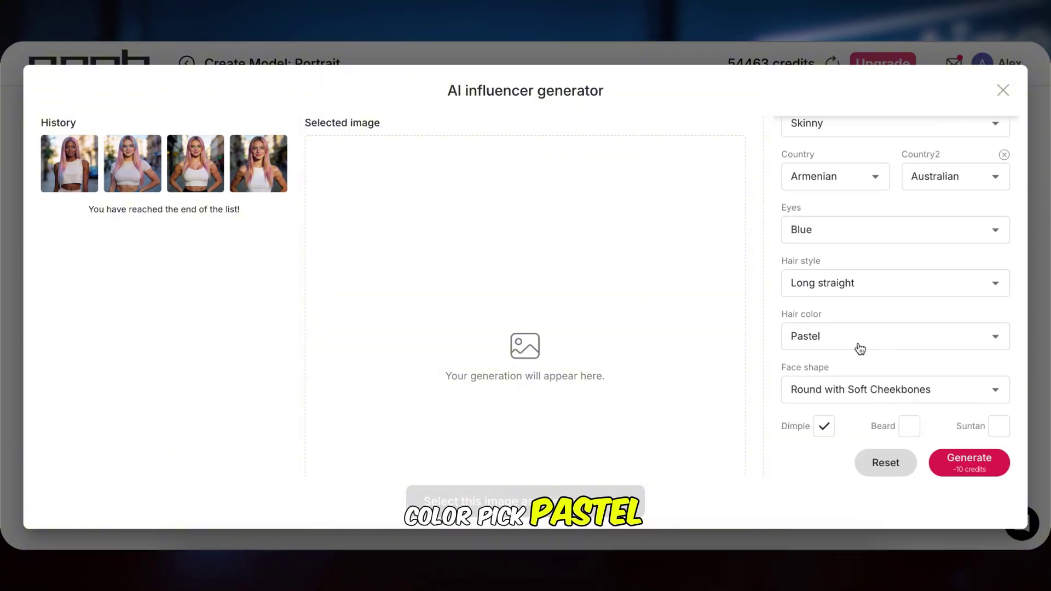
Choose a Round with Soft Cheekbones face with dimple, then generate the portrait.
{"action": "left_click", "coordinate": [824, 427]}
{"action": "left_click", "coordinate": [857, 388]}
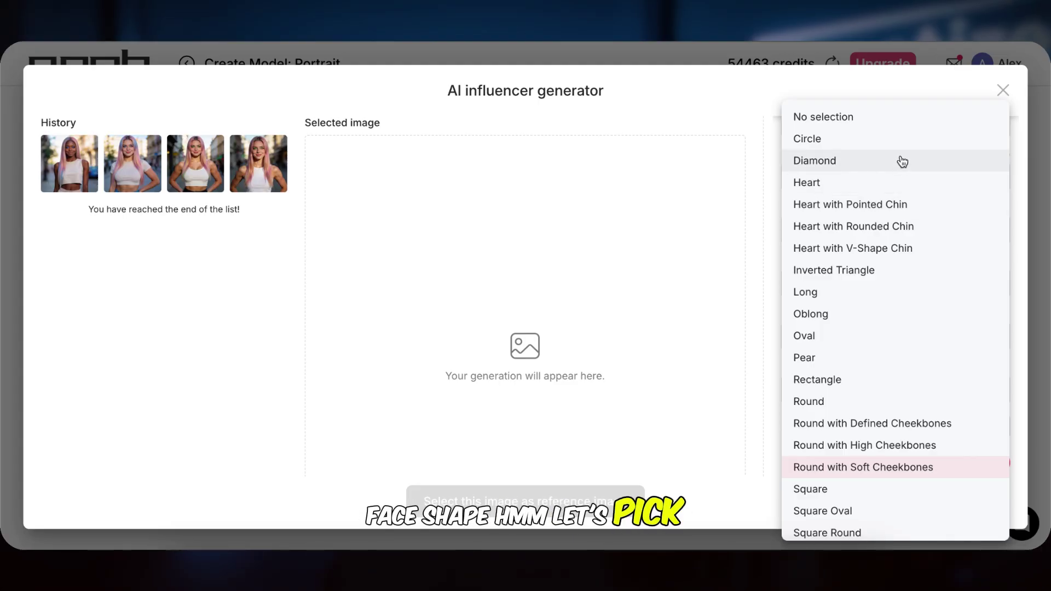
{"action": "left_click", "coordinate": [892, 469]}
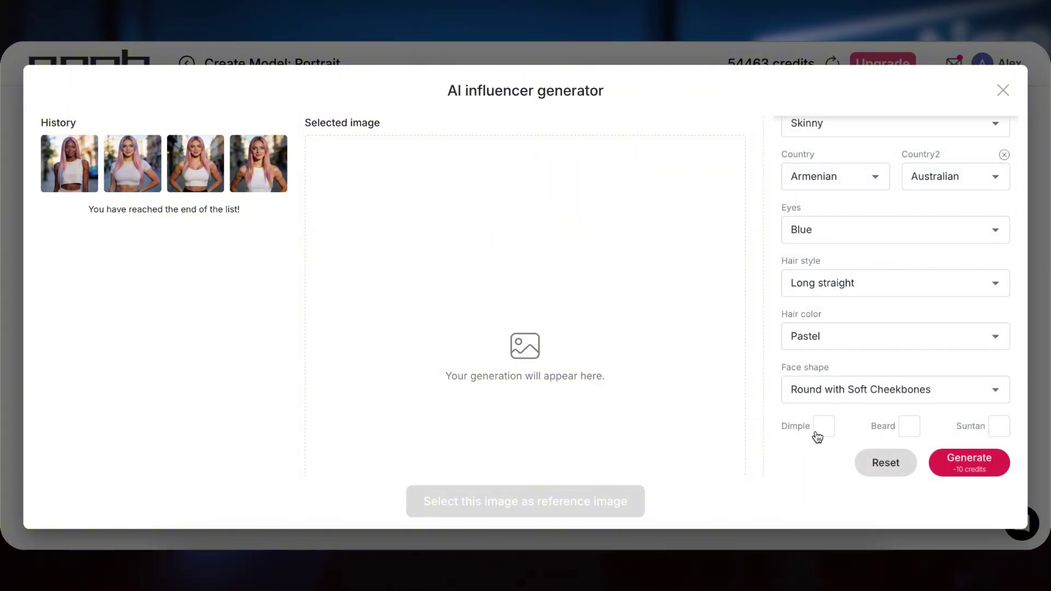
{"action": "left_click", "coordinate": [825, 428]}
{"action": "left_click", "coordinate": [982, 471]}
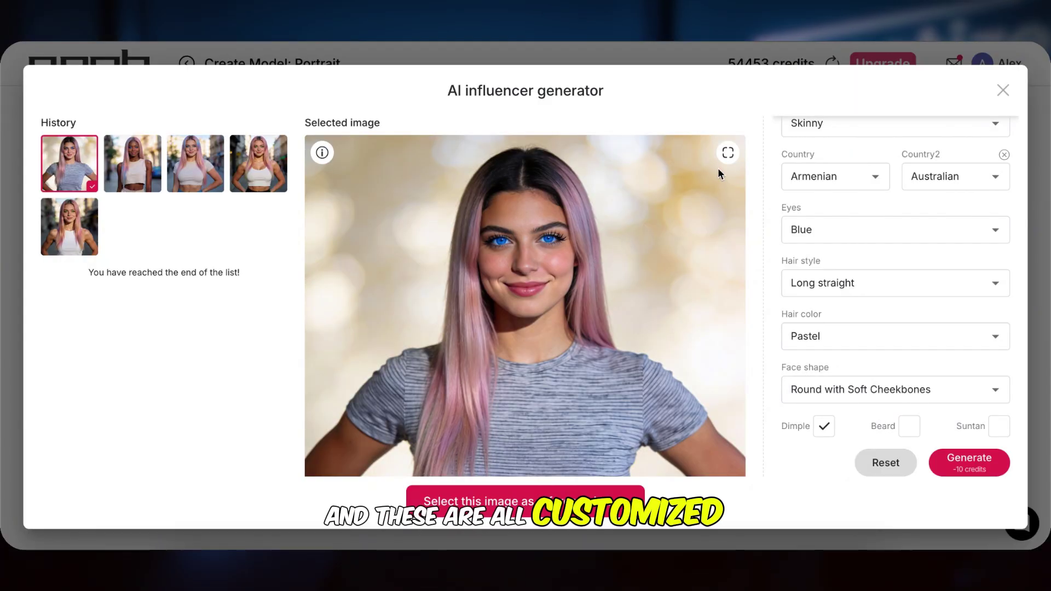
Preview the new pink-haired, blue-eyed portrait and select it as the reference image.
{"action": "left_click", "coordinate": [728, 152]}
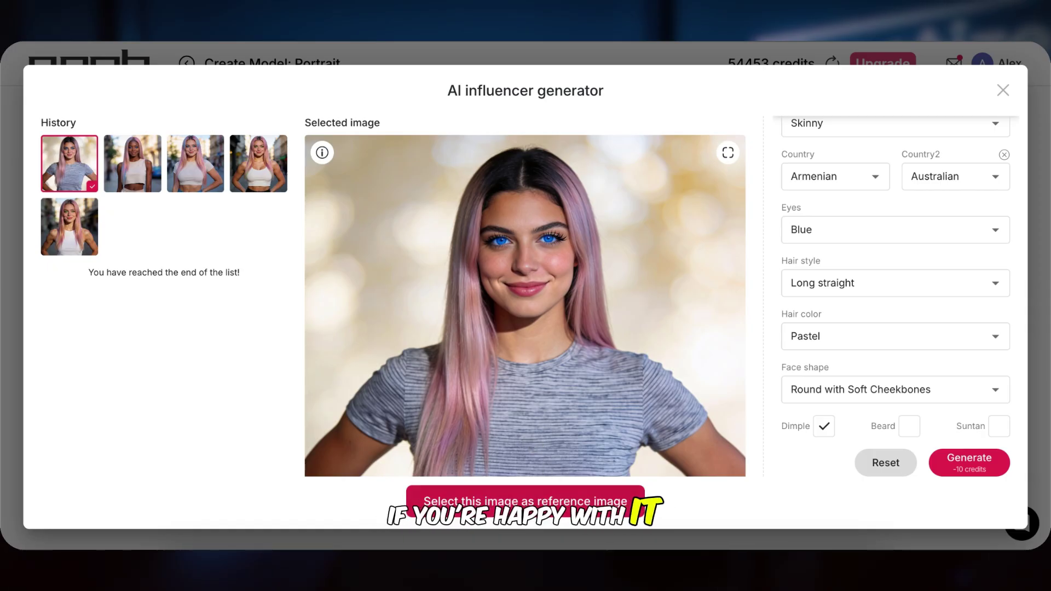
{"action": "left_click", "coordinate": [542, 512]}
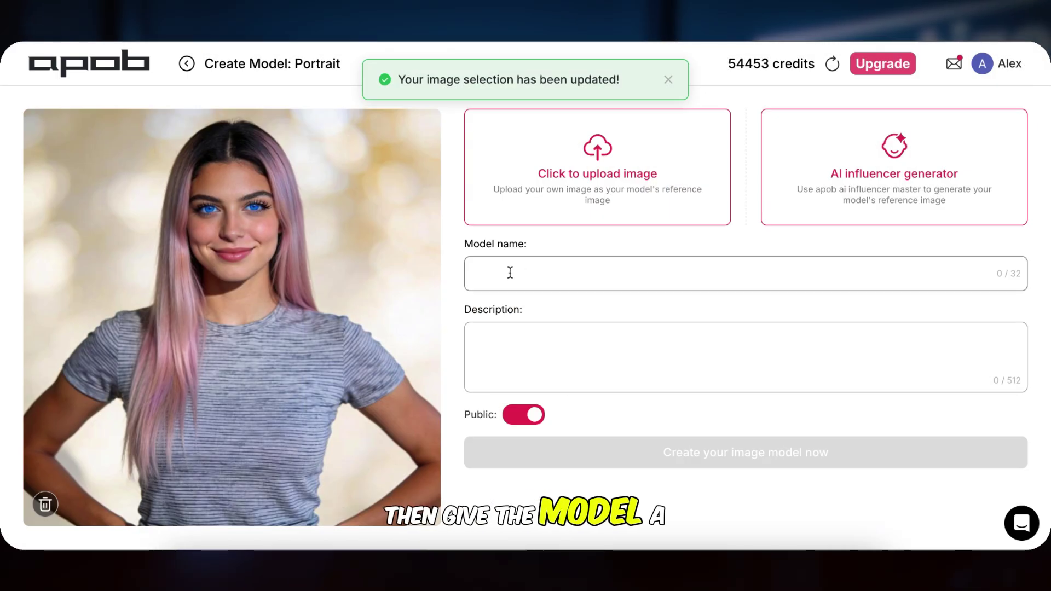
Name the model Helen, switch off Public, and create the portrait model.
{"action": "left_click", "coordinate": [527, 284]}
{"action": "type", "text": "Helen"}
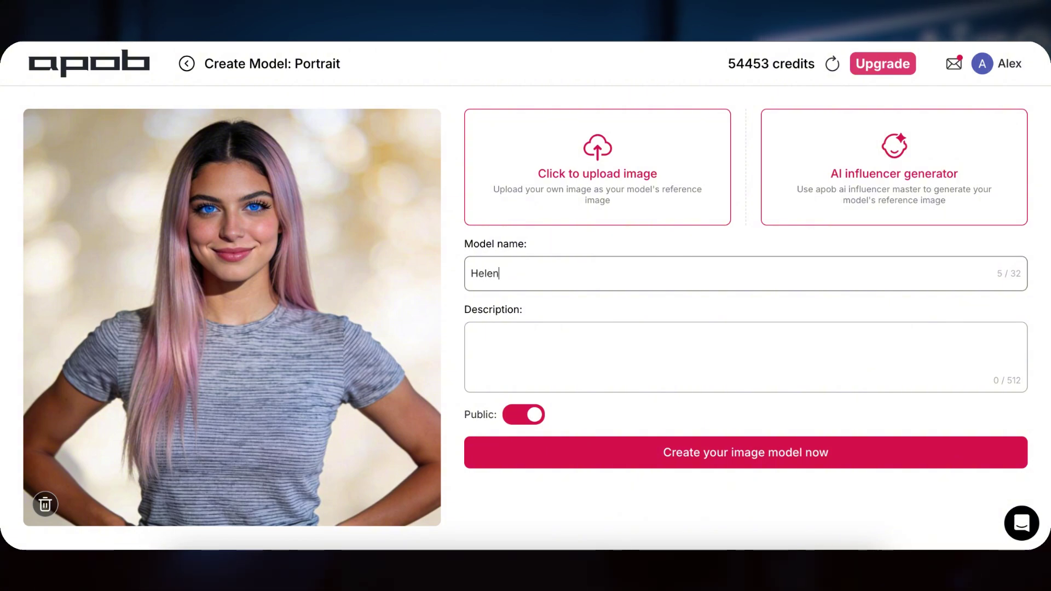
{"action": "key", "text": "Tab"}
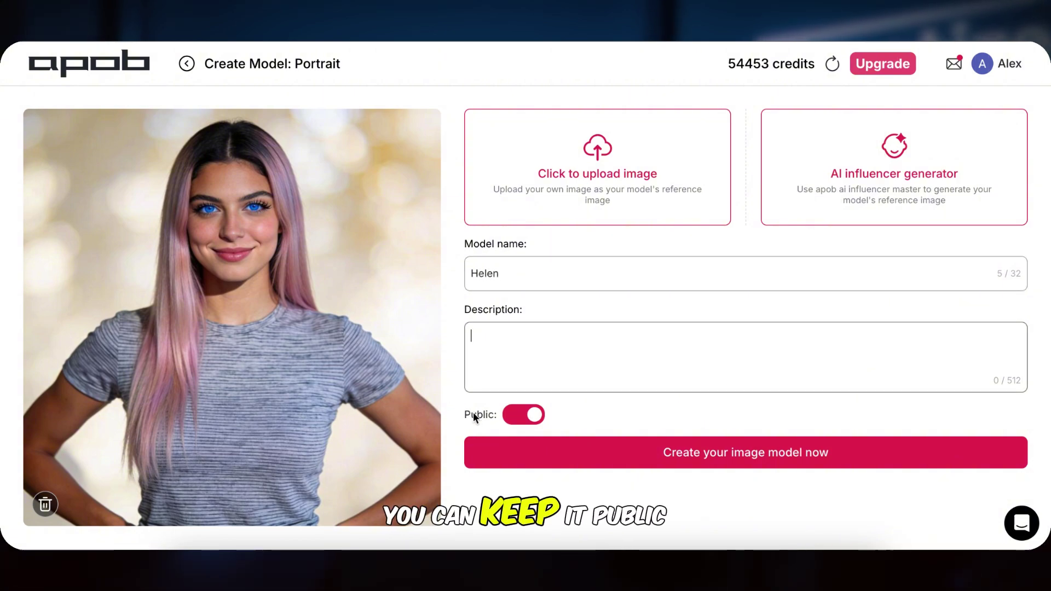
{"action": "left_click", "coordinate": [527, 417]}
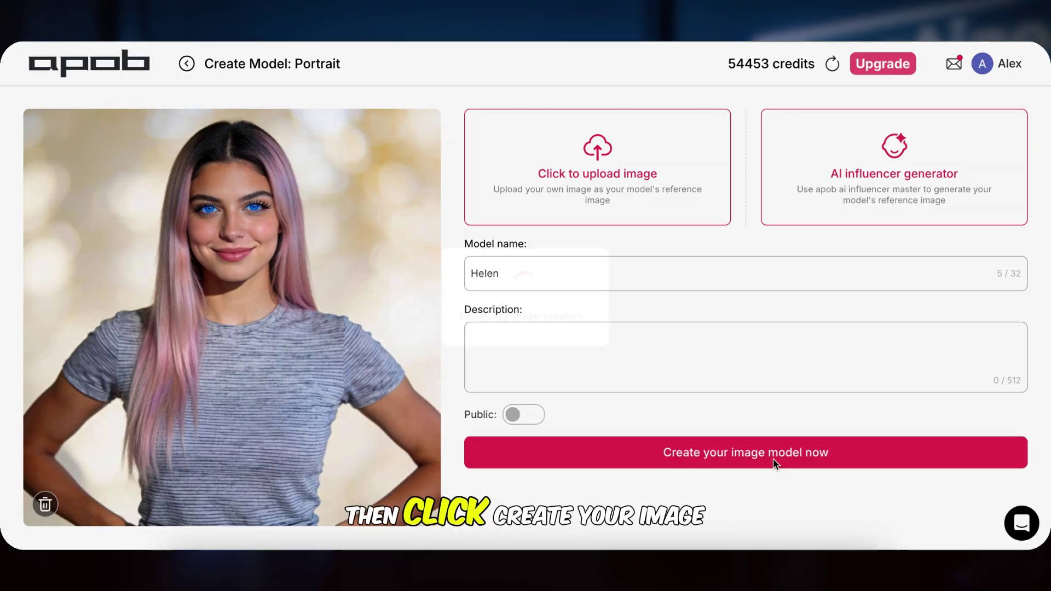
{"action": "left_click", "coordinate": [773, 458]}
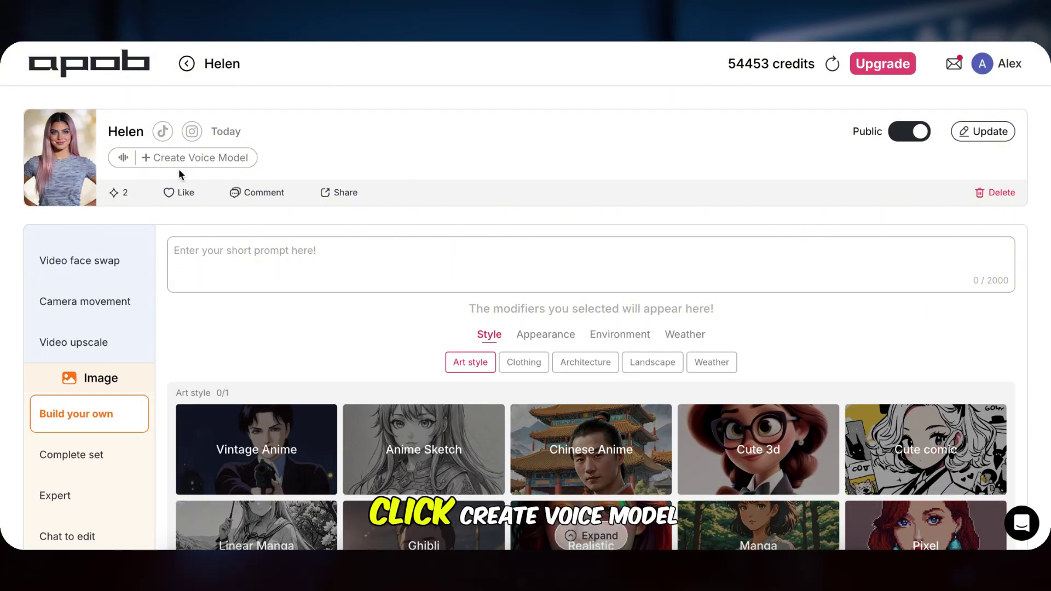
Generate a voice for Helen from her profile and use Voice 3 as reference.
{"action": "left_click", "coordinate": [149, 162]}
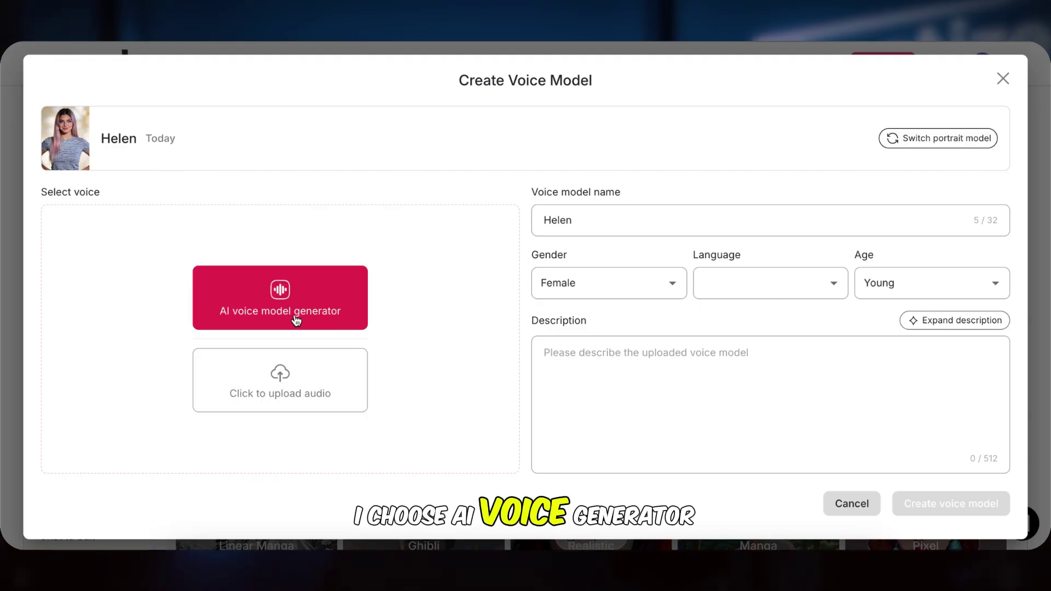
{"action": "left_click", "coordinate": [314, 308]}
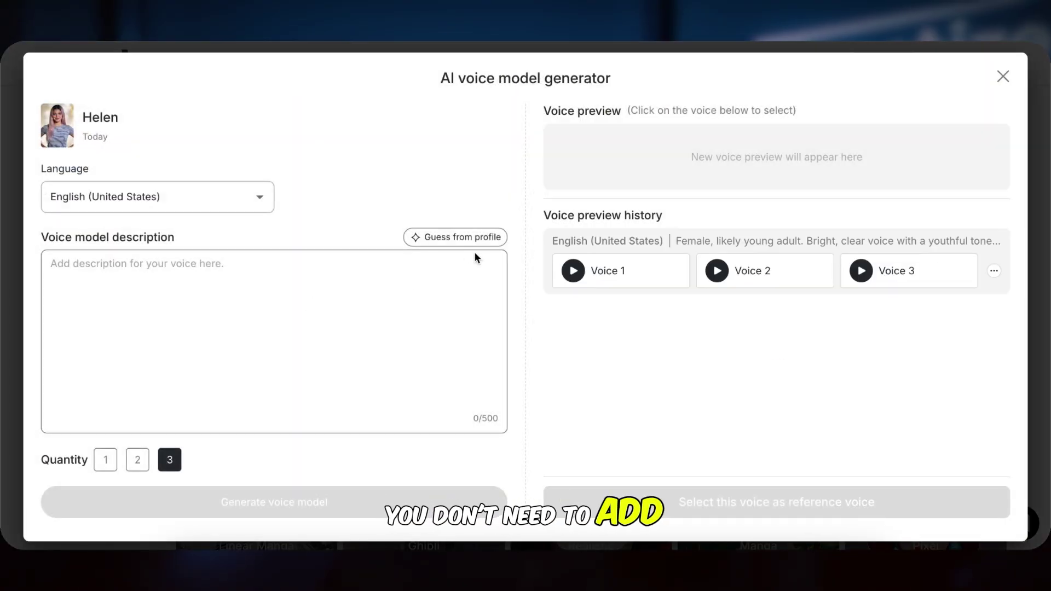
{"action": "left_click", "coordinate": [447, 238]}
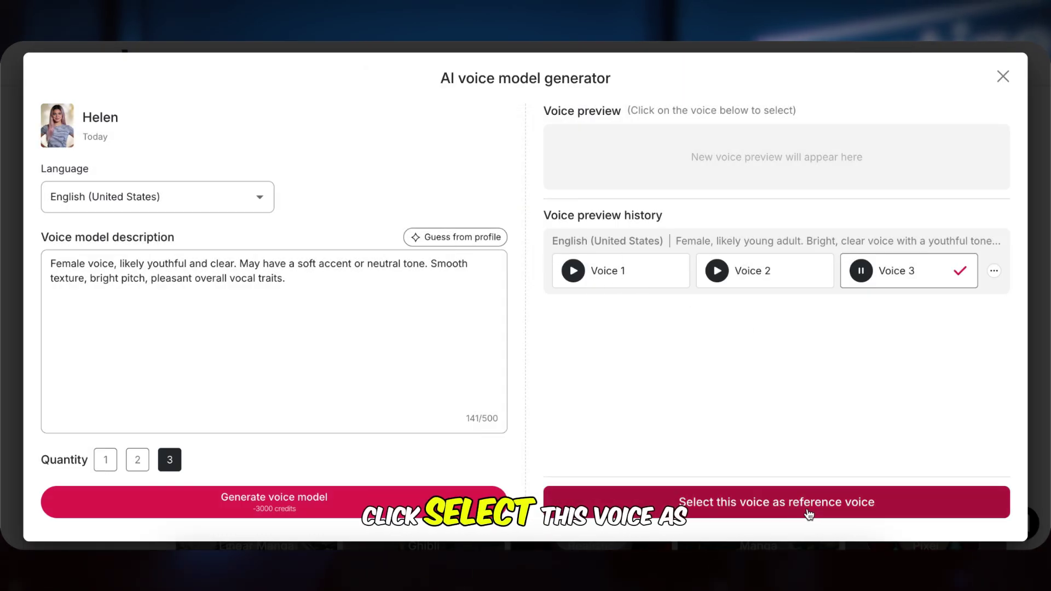
{"action": "left_click", "coordinate": [811, 512]}
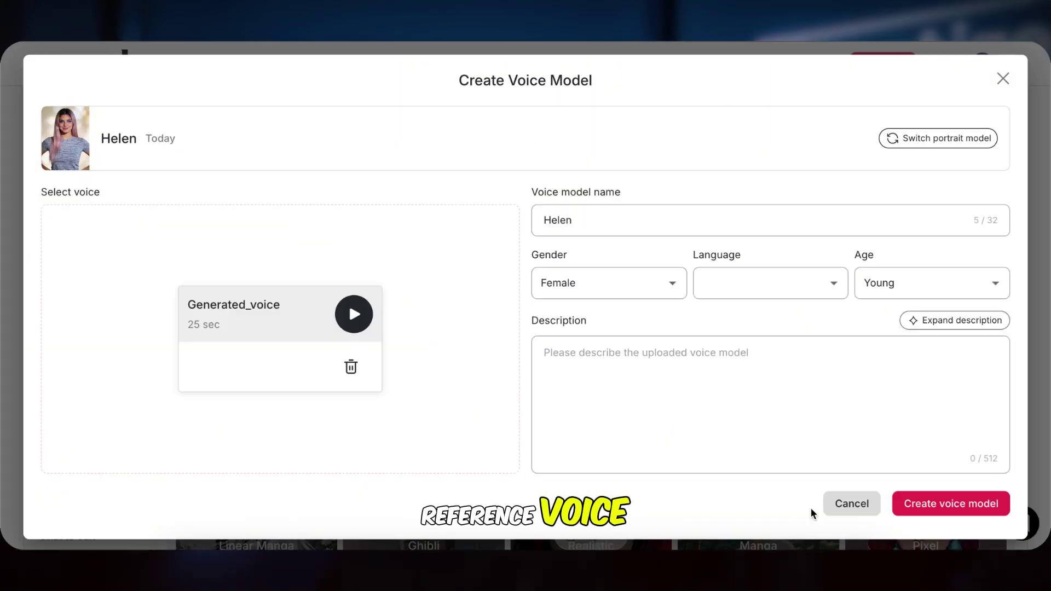